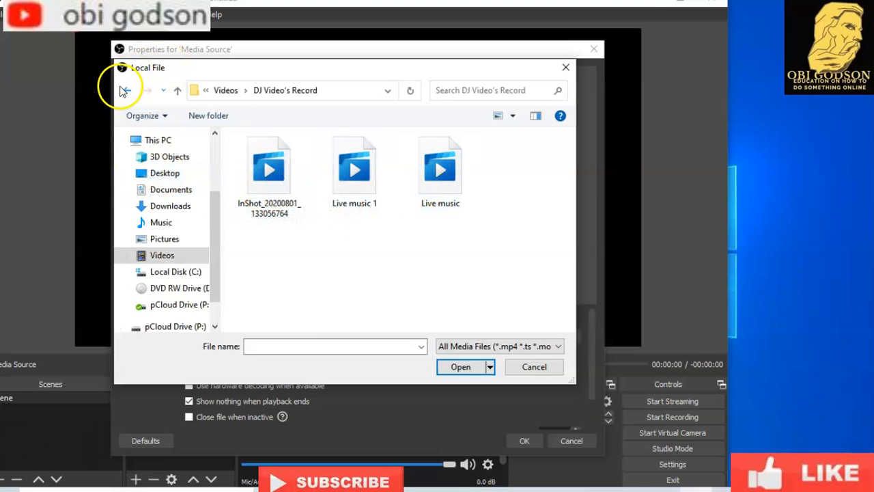
Load the Church VD SUNDAY video from the CPM CHURCH PRO folder on Local Disk (C:) into the media source.
left_click(162, 253)
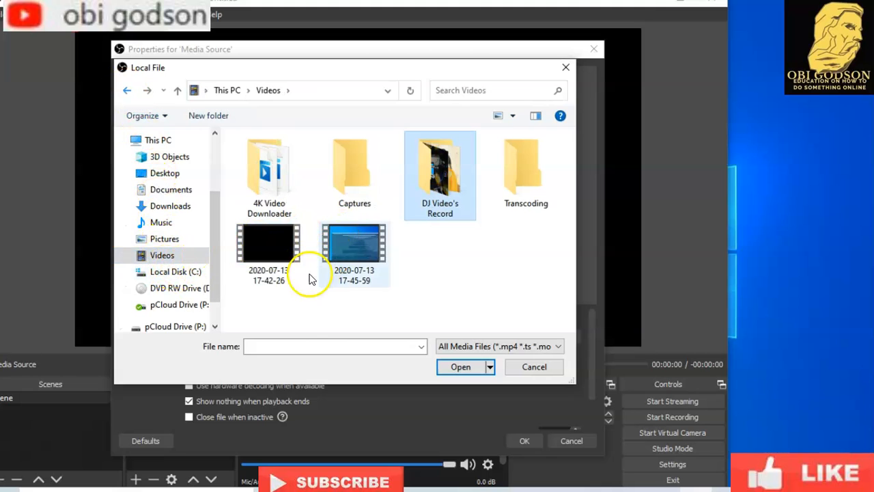
left_click(176, 273)
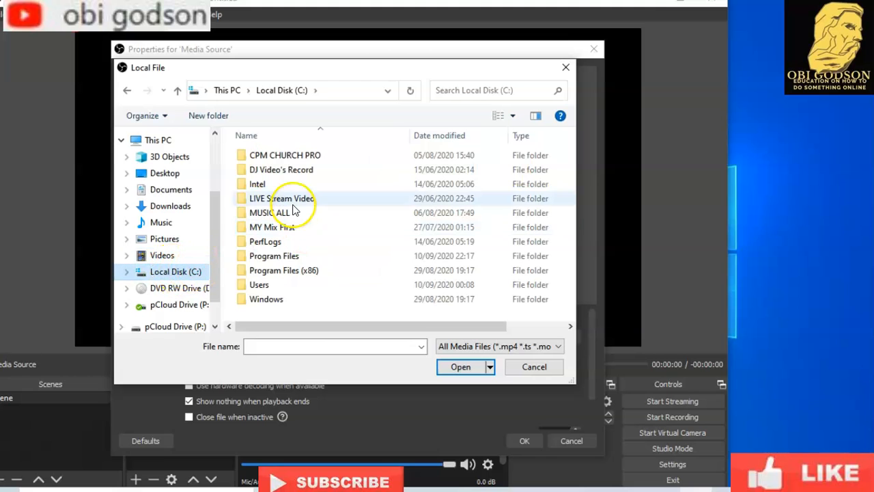
left_click(290, 158)
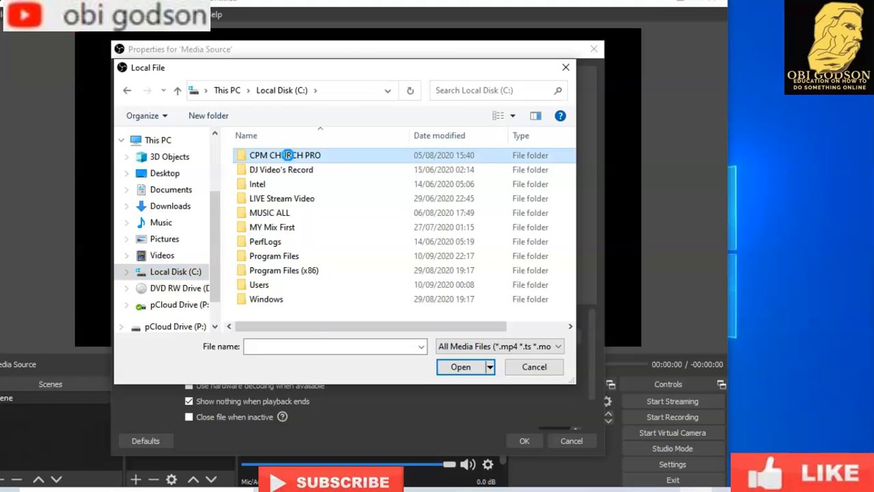
double_click(291, 158)
left_click(345, 169)
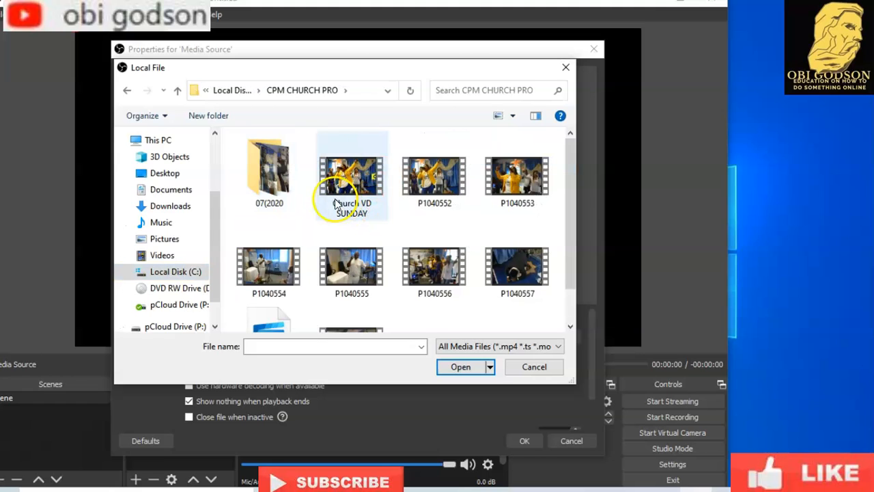
left_click(354, 183)
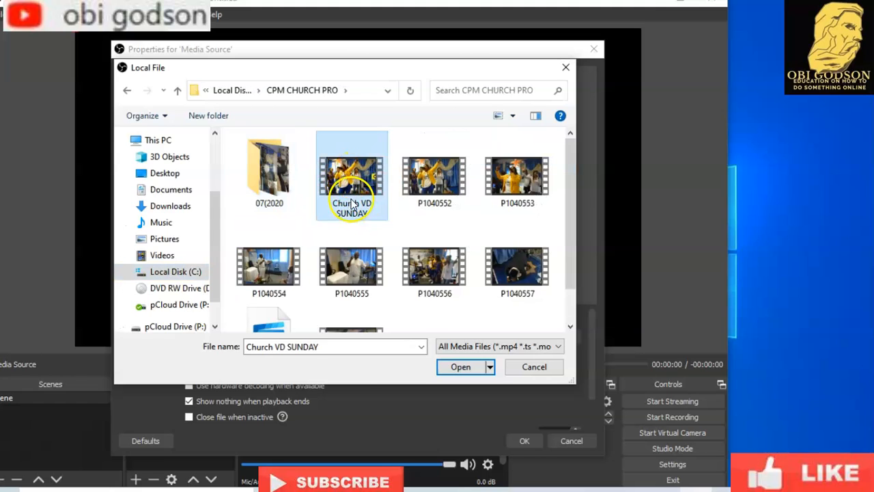
left_click(461, 367)
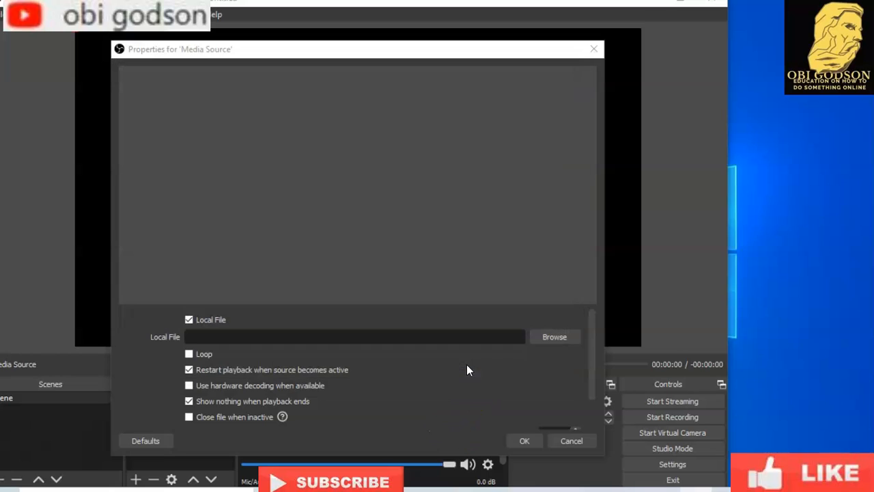
left_click(524, 440)
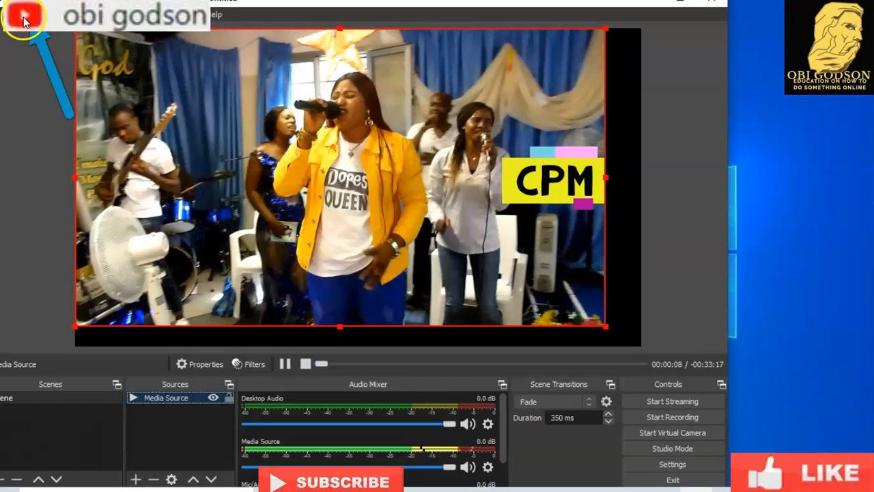
Fit the church video to the screen and lock the Media Source in place.
left_click(24, 16)
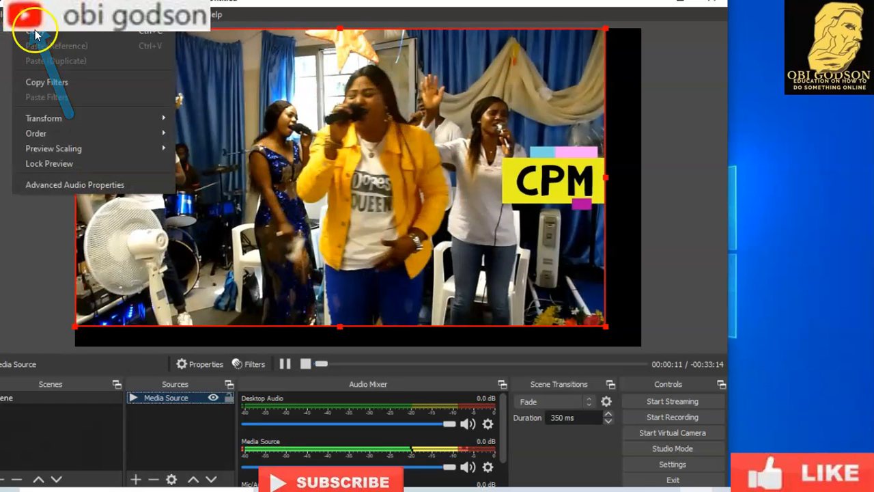
mouse_move(50, 115)
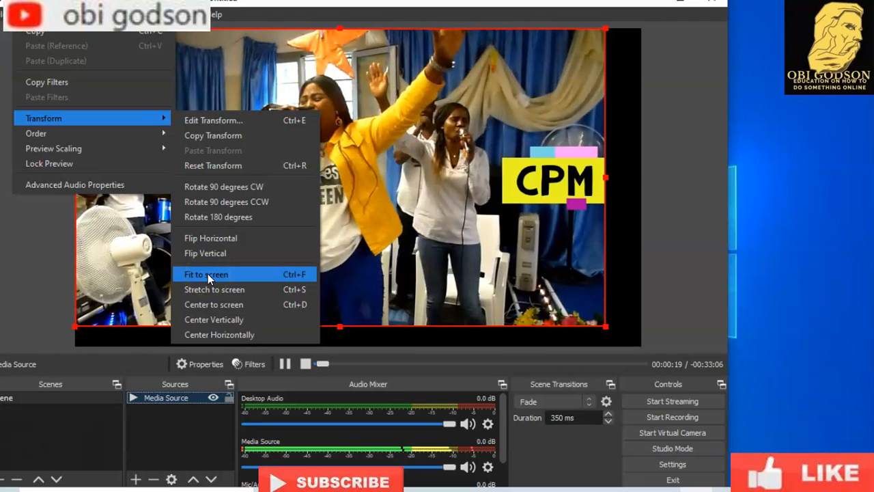
left_click(207, 274)
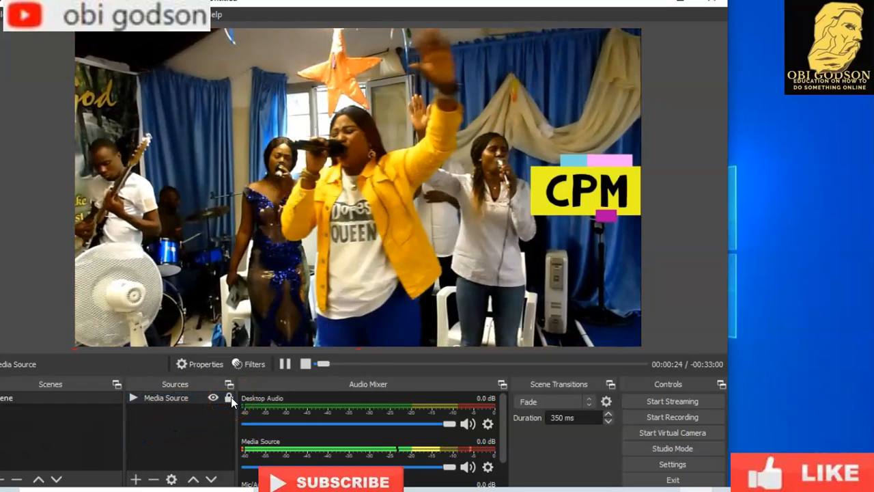
left_click(229, 398)
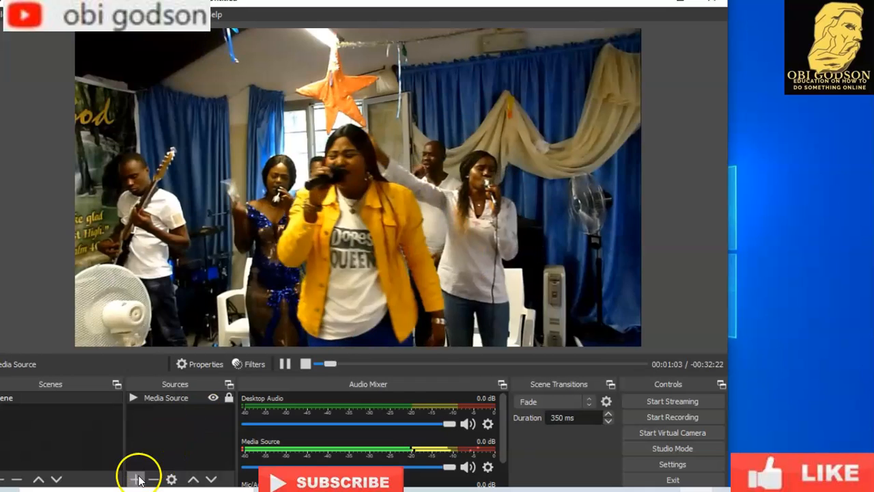
Add a new Image source to the scene with the default name Image.
left_click(136, 480)
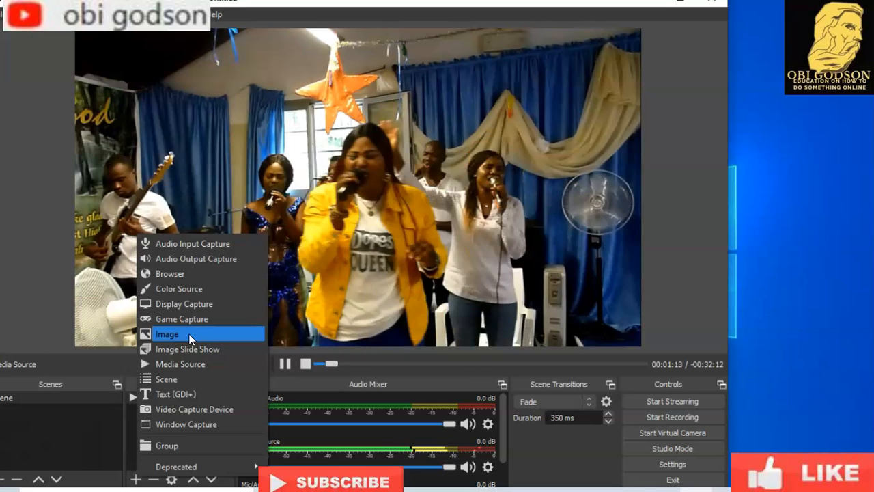
left_click(189, 333)
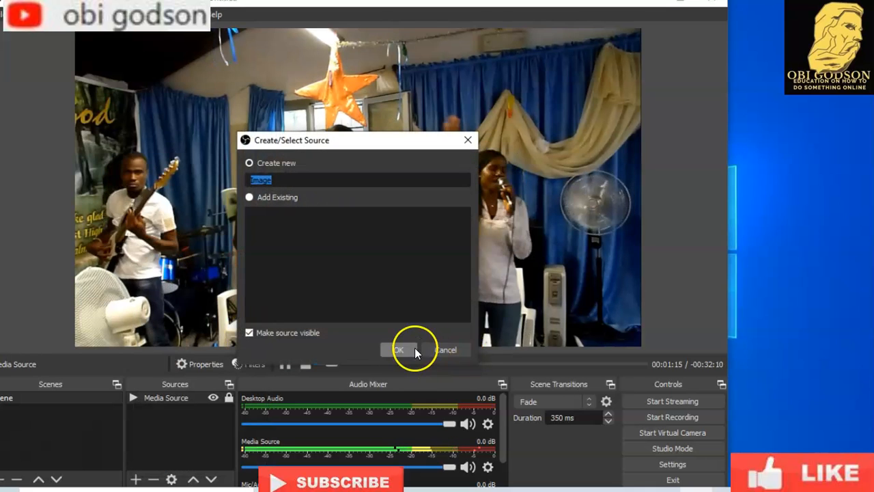
left_click(396, 353)
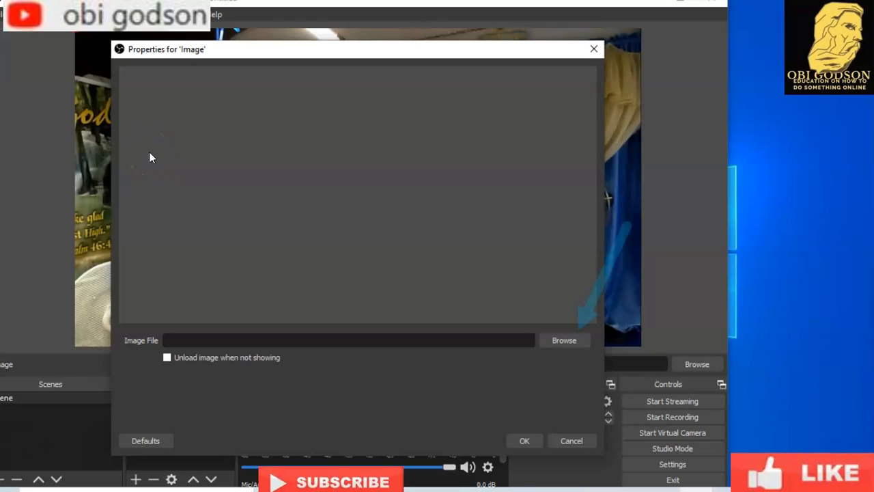
Load the logo_small picture from the Saved Pictures folder of This PC into the Image source.
left_click(566, 340)
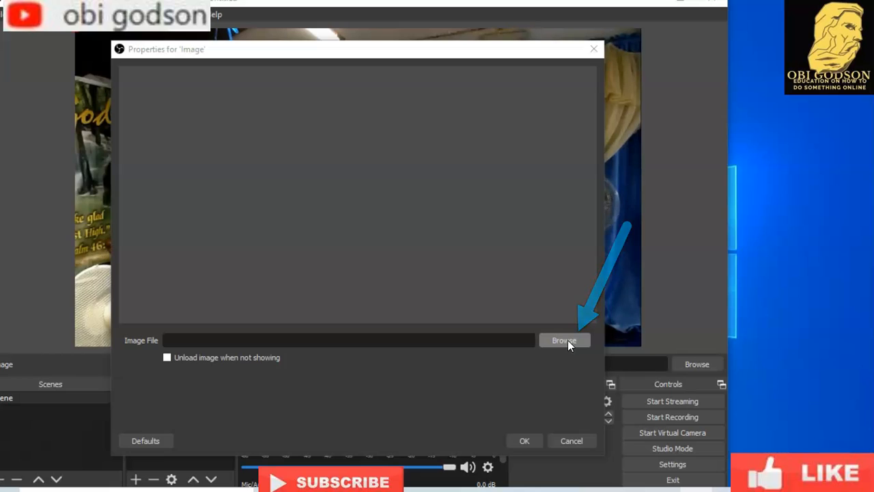
left_click(566, 341)
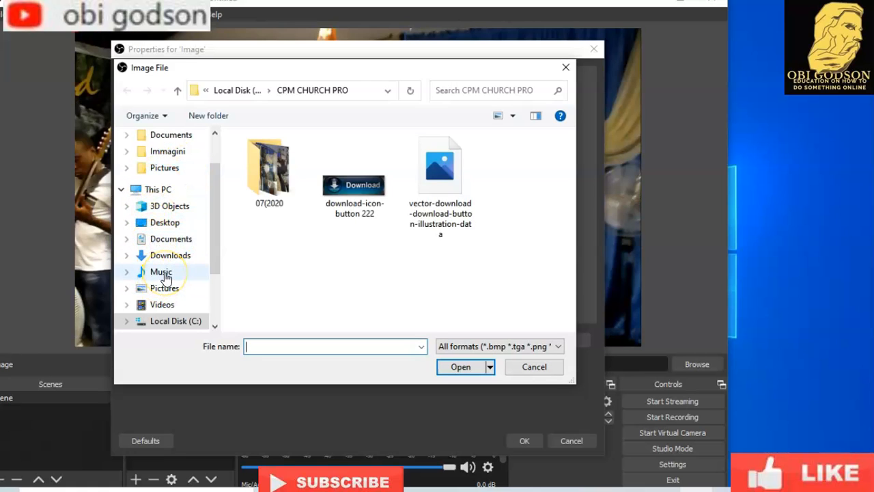
scroll(127, 211, "up", 1)
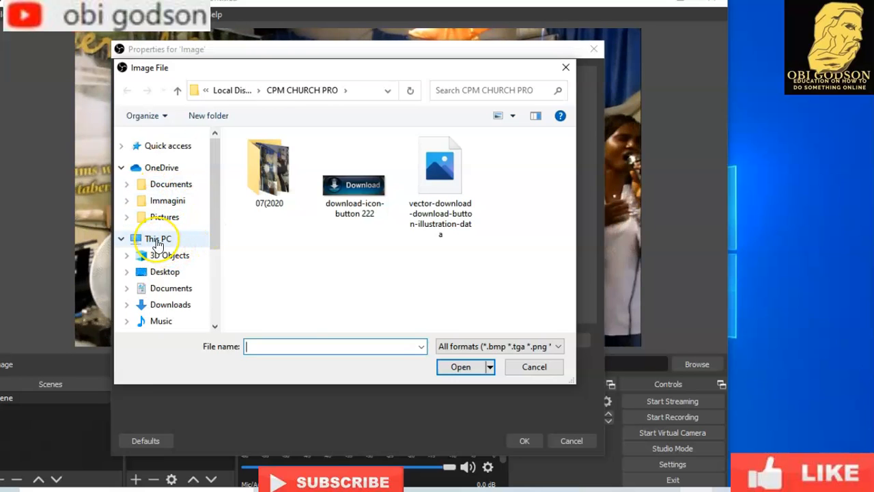
left_click(160, 217)
left_click(121, 238)
left_click(121, 238)
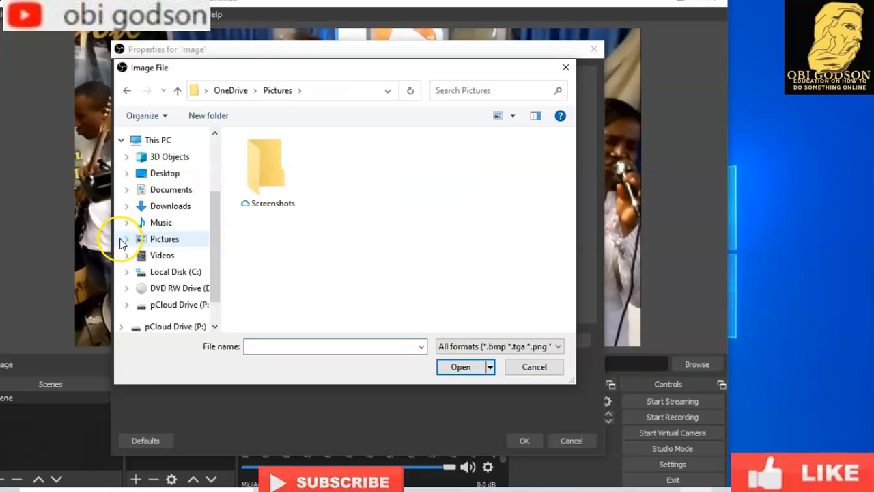
scroll(171, 270, "down", 1)
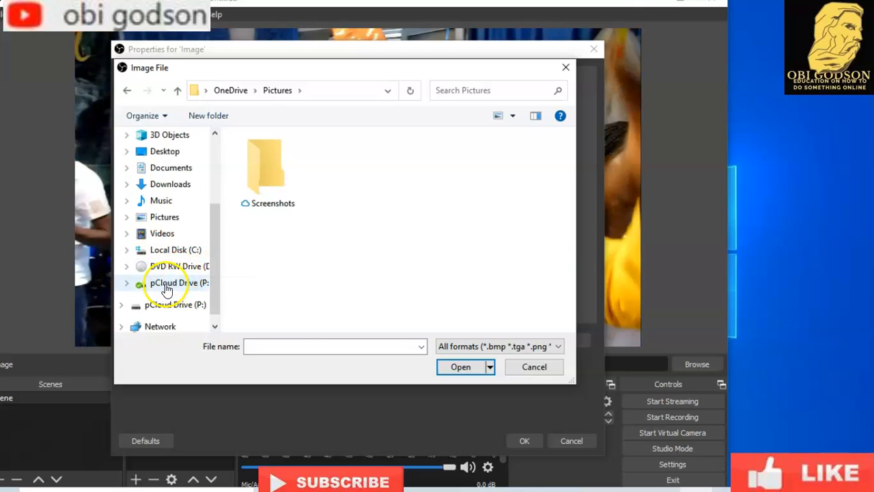
left_click(176, 222)
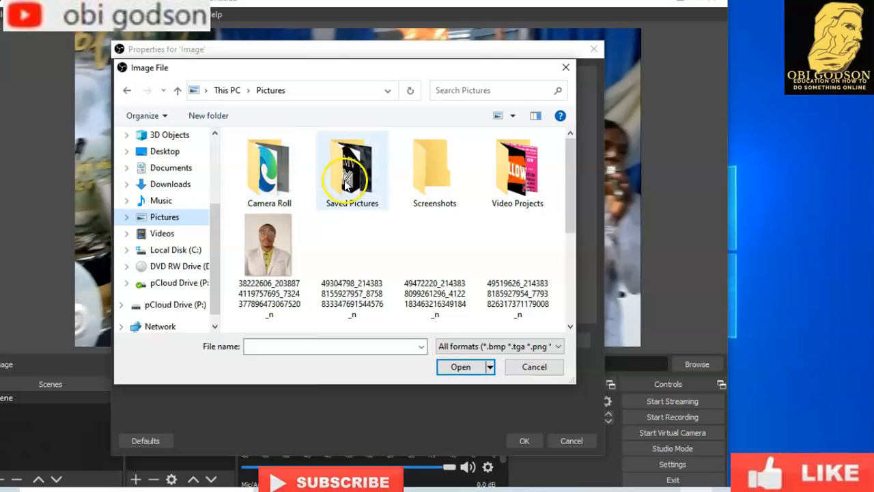
double_click(347, 176)
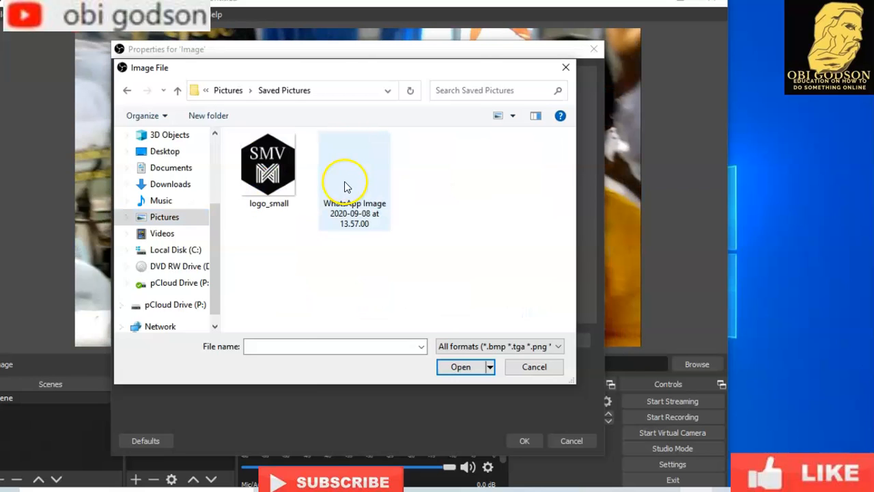
left_click(266, 164)
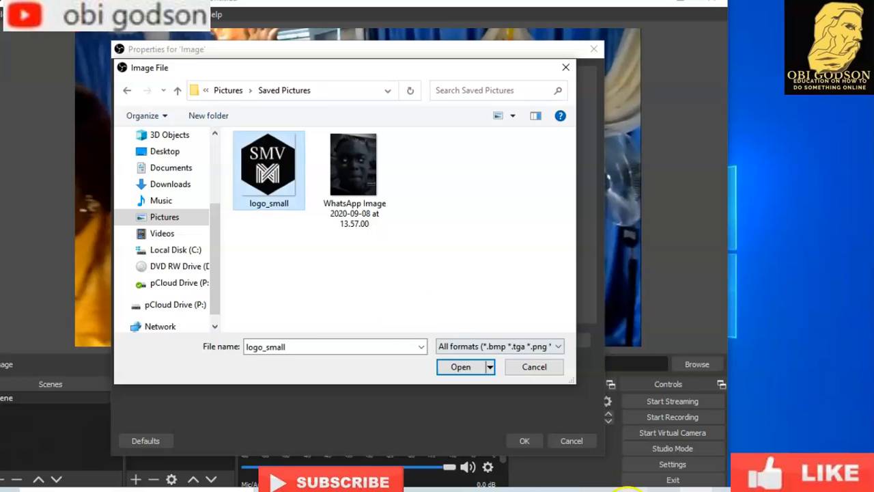
left_click(459, 366)
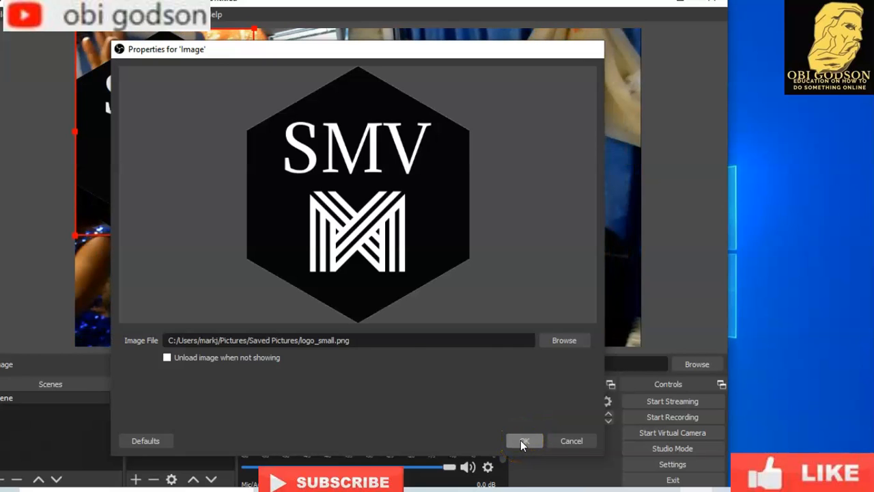
left_click(523, 440)
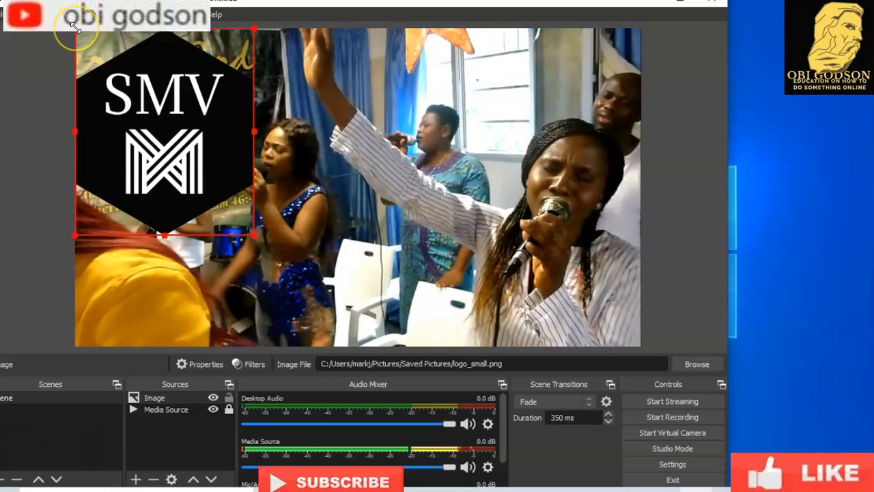
Shrink the SMV logo to well under half its size and place it near the video's lower-right corner.
left_click_drag(75, 29, 210, 194)
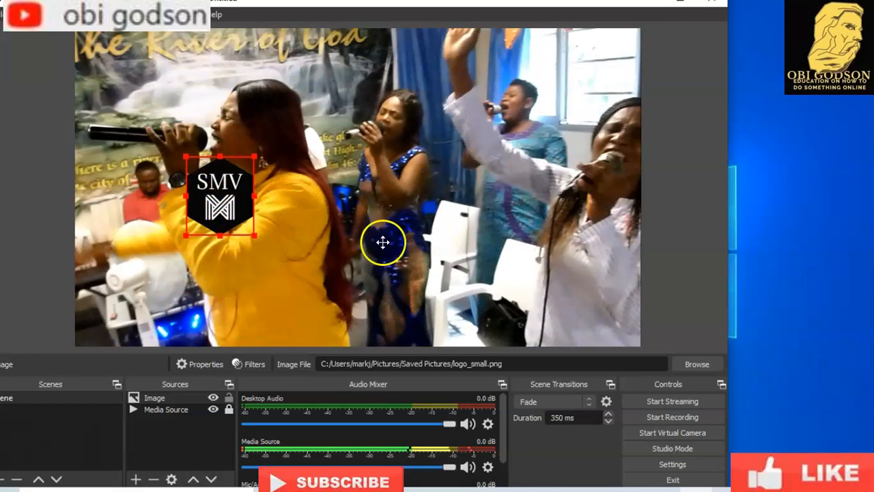
left_click_drag(209, 190, 512, 256)
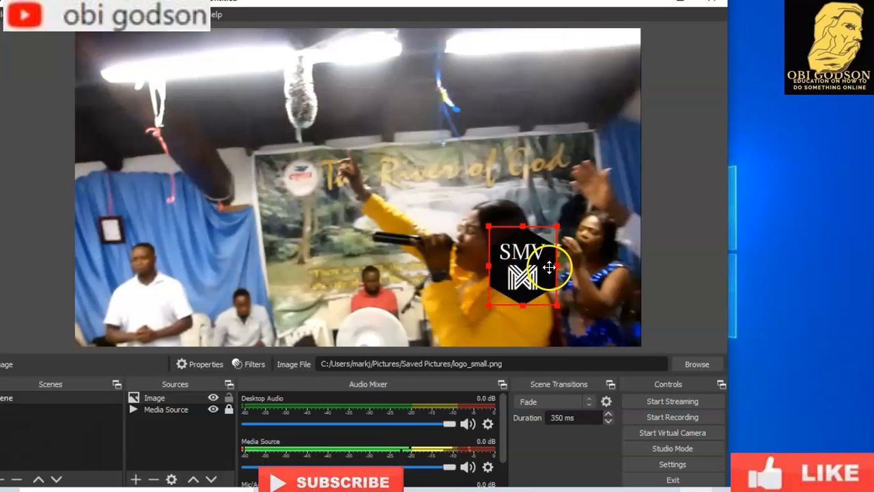
left_click_drag(549, 261, 605, 287)
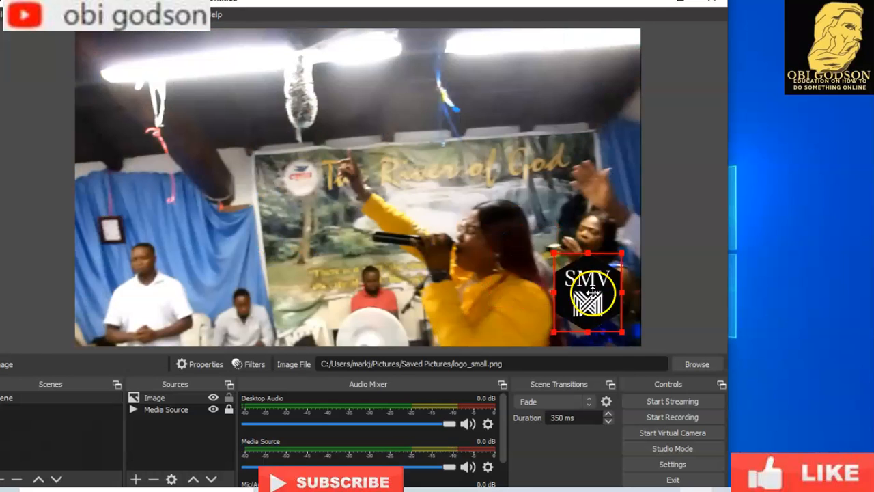
left_click_drag(626, 322, 629, 326)
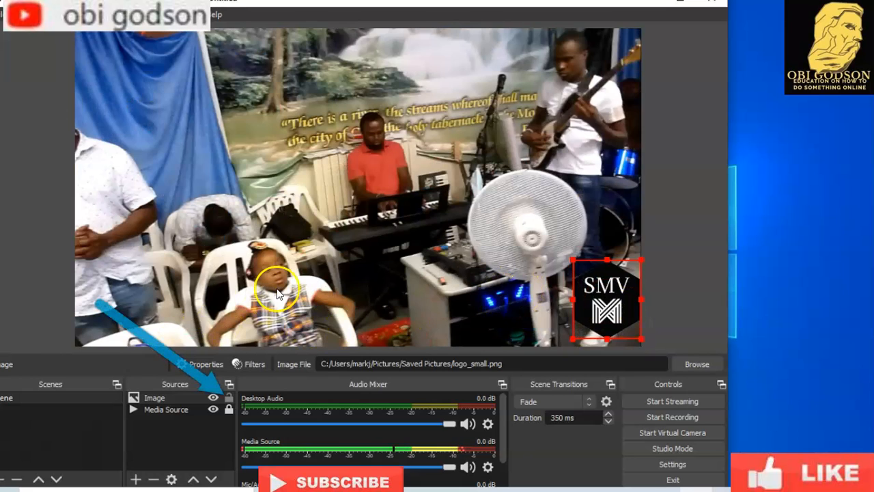
left_click(297, 275)
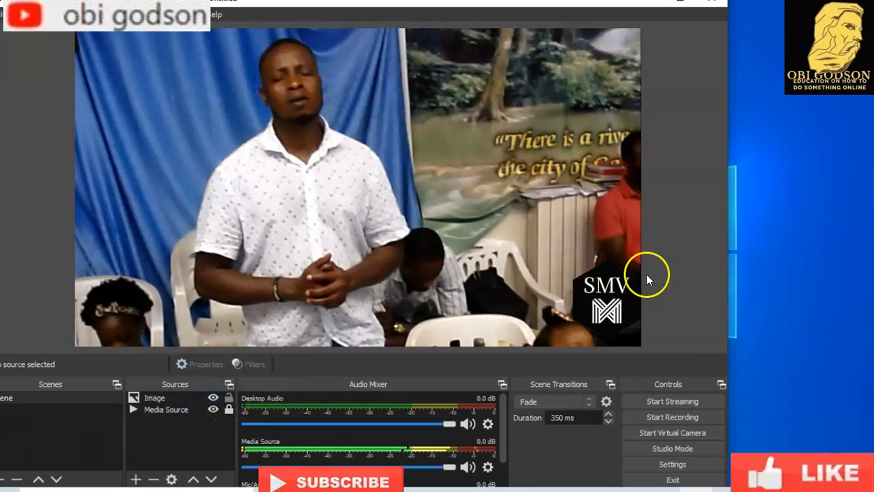
Move the SMV logo to the video's upper-right corner and lock the Image source.
left_click(626, 304)
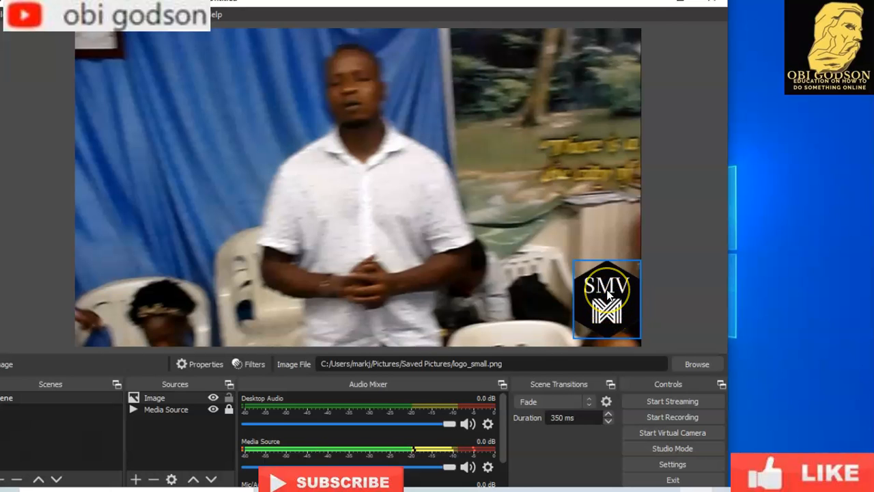
left_click(606, 292)
left_click_drag(606, 292, 607, 60)
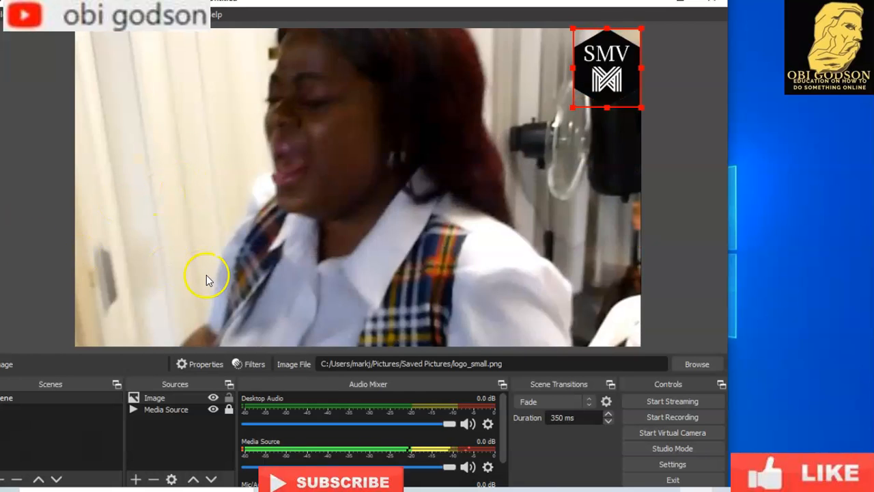
left_click(192, 258)
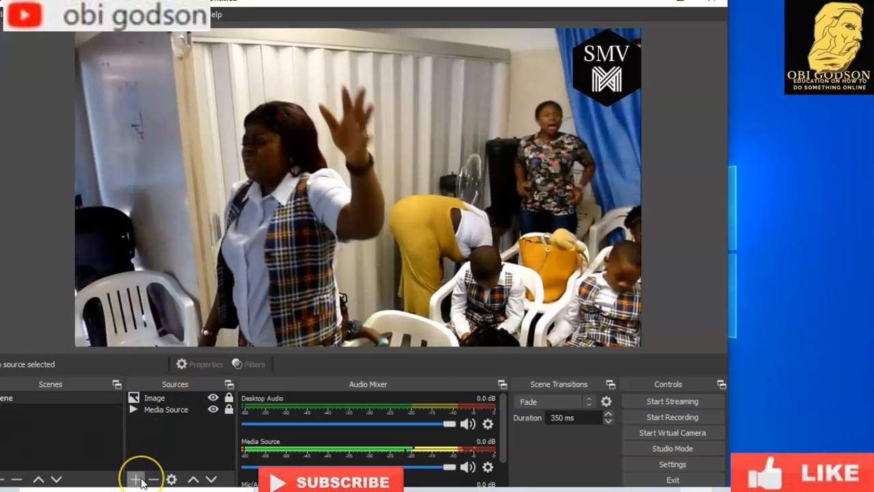
Add a new Text (GDI+) source to the scene with the default name.
left_click(136, 480)
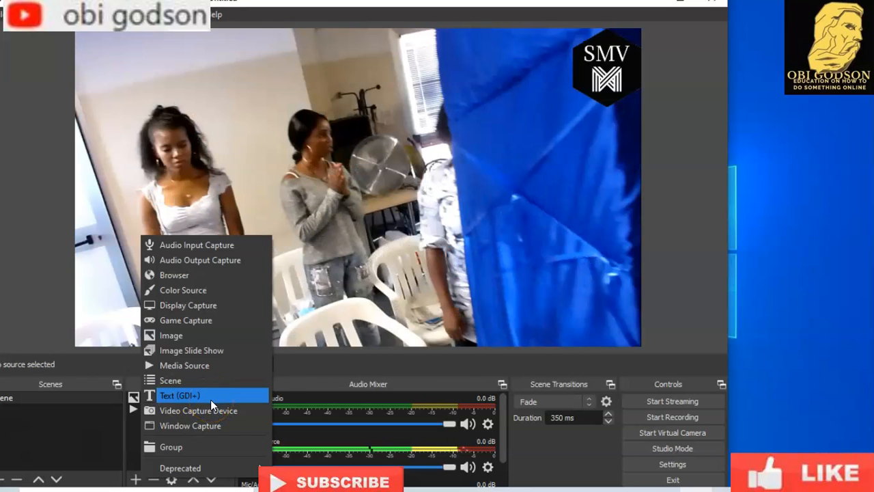
left_click(210, 400)
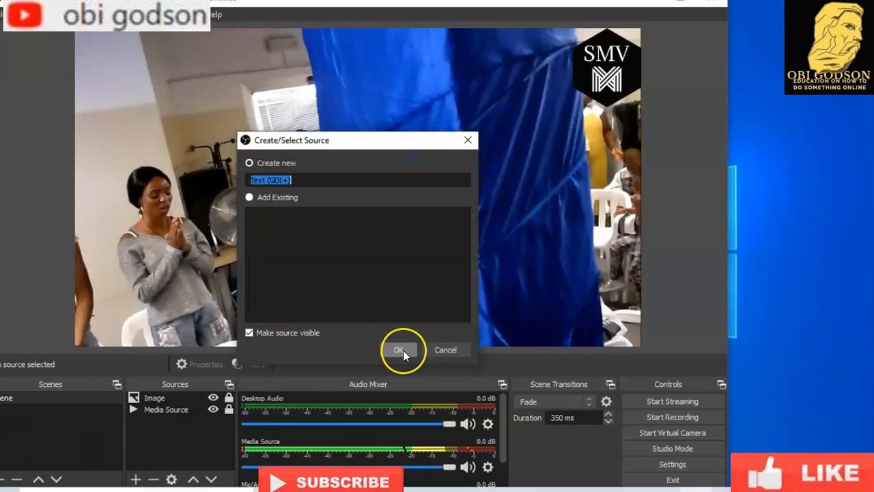
left_click(401, 350)
left_click(347, 204)
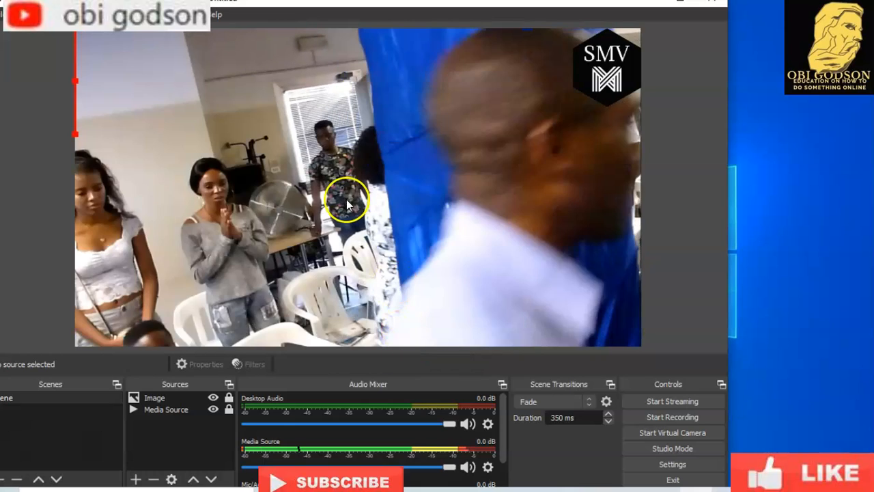
Enter "Please follow SMV" as the content of the new Text (GDI+) source.
left_click(254, 236)
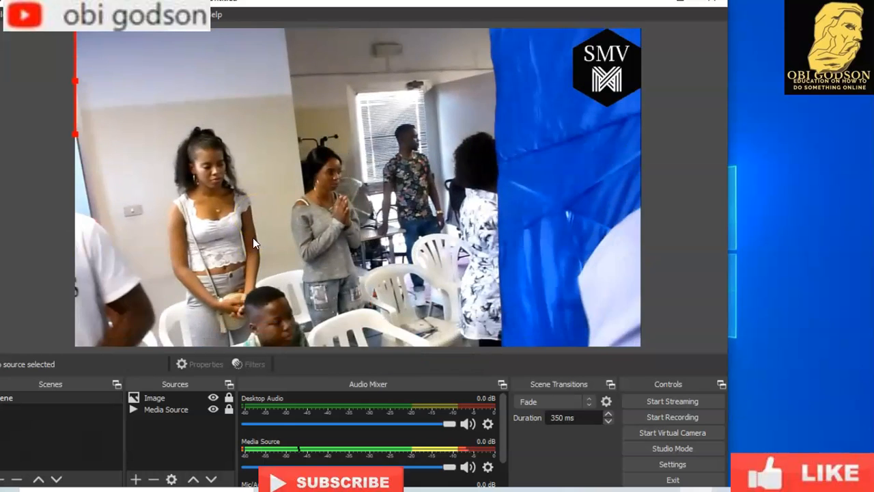
left_click(364, 207)
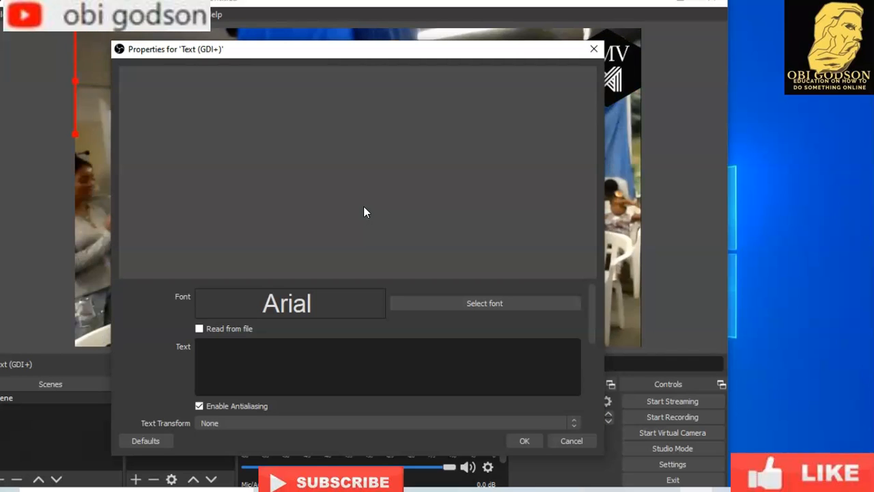
left_click(332, 229)
left_click(218, 352)
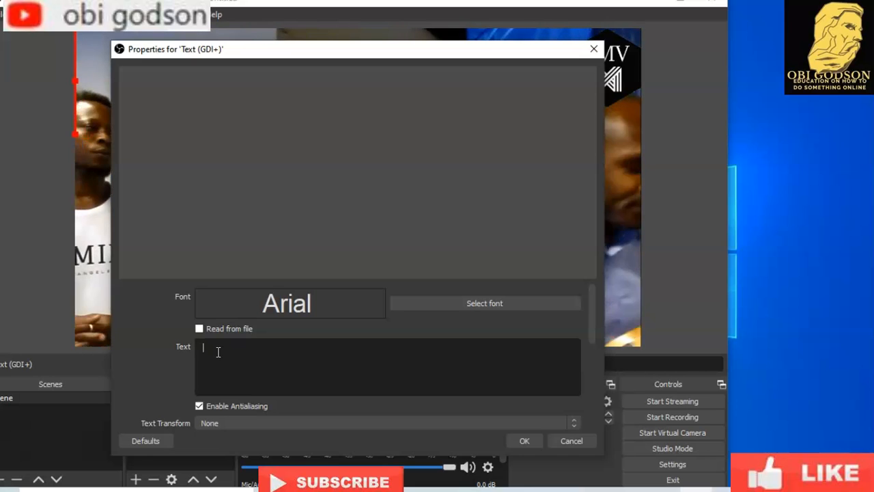
type("Please")
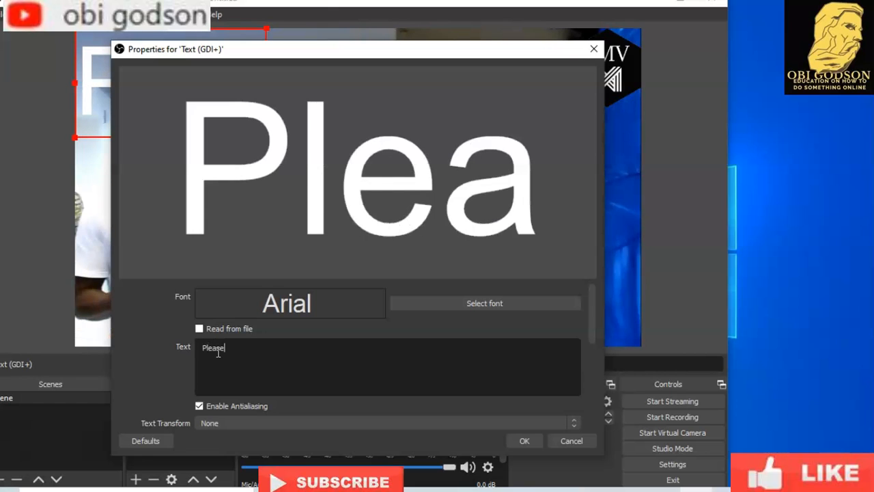
type(" f")
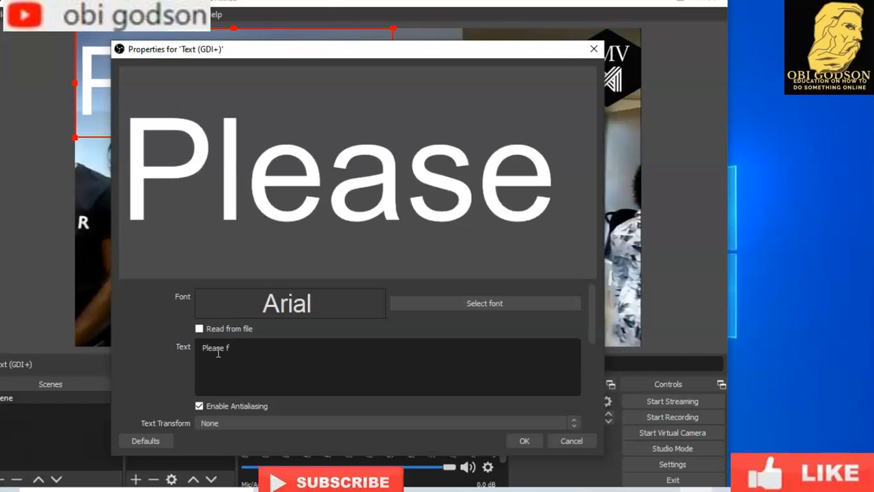
type("ollow")
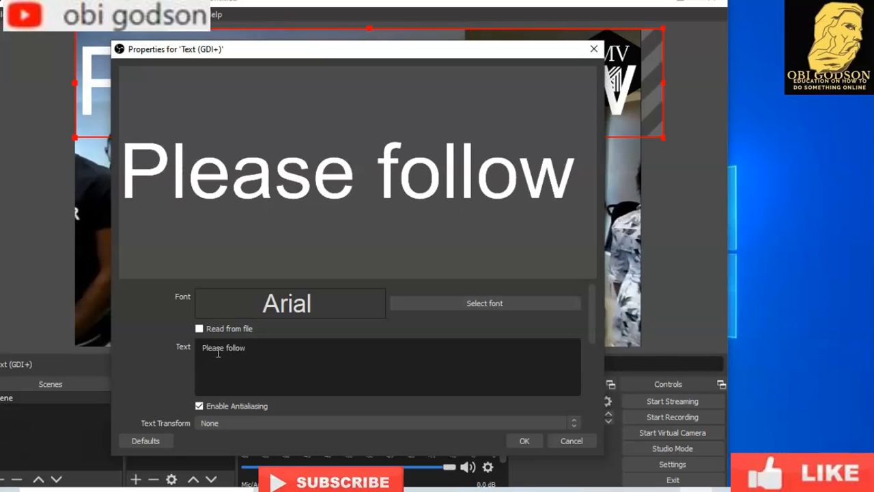
type(" SMV")
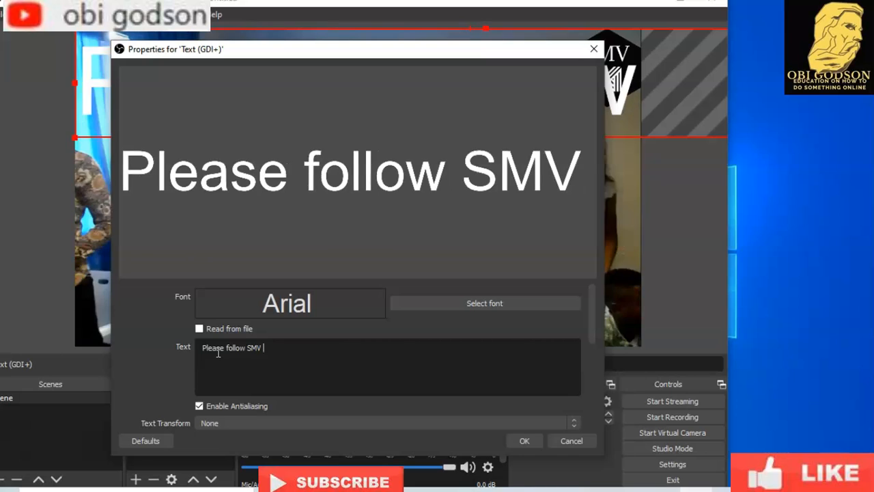
Insert a # before SMV so the text reads "Please follow #SMV", and accept the text properties.
key("Left")
key("Left")
key("Left")
key("Left")
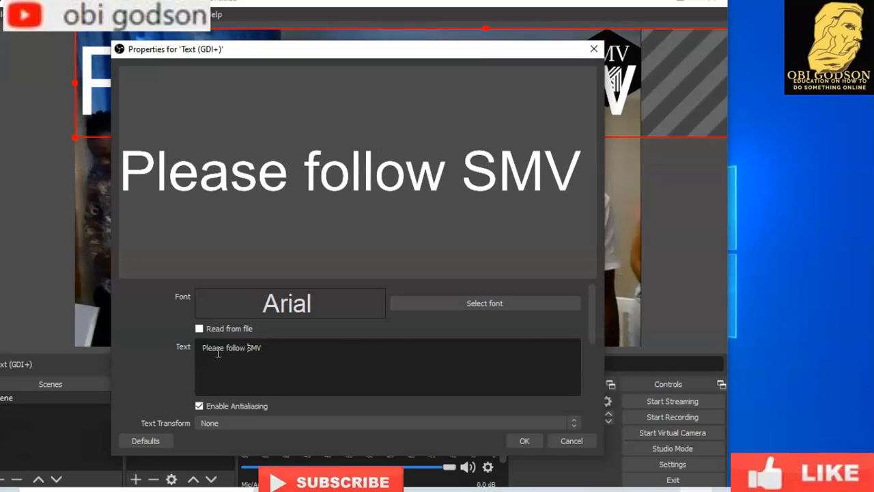
type("'")
key("BackSpace")
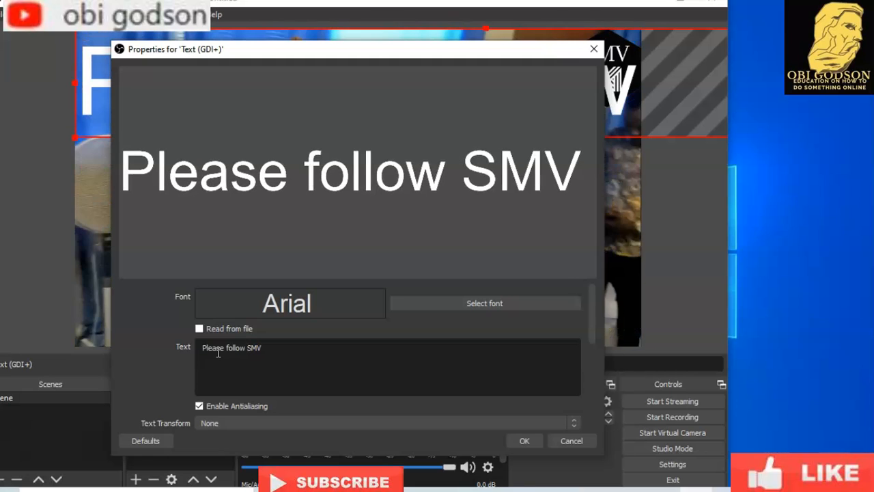
key("super+space")
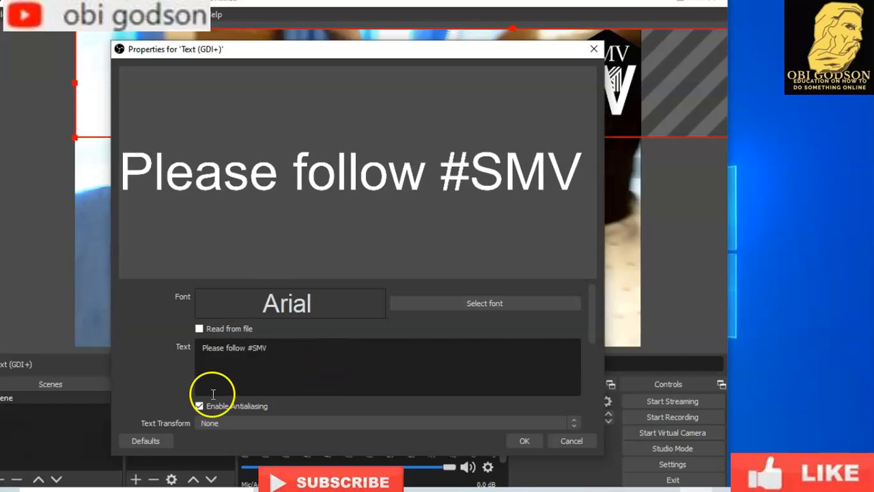
left_click(526, 441)
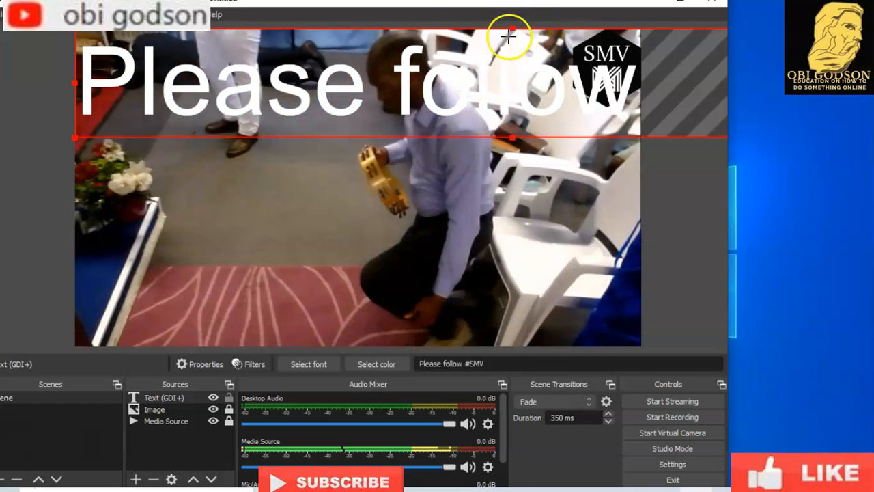
Shrink the "Please follow #SMV" text to roughly a fifth of its size, place it in the video's lower-left corner and lock it.
left_click(514, 28)
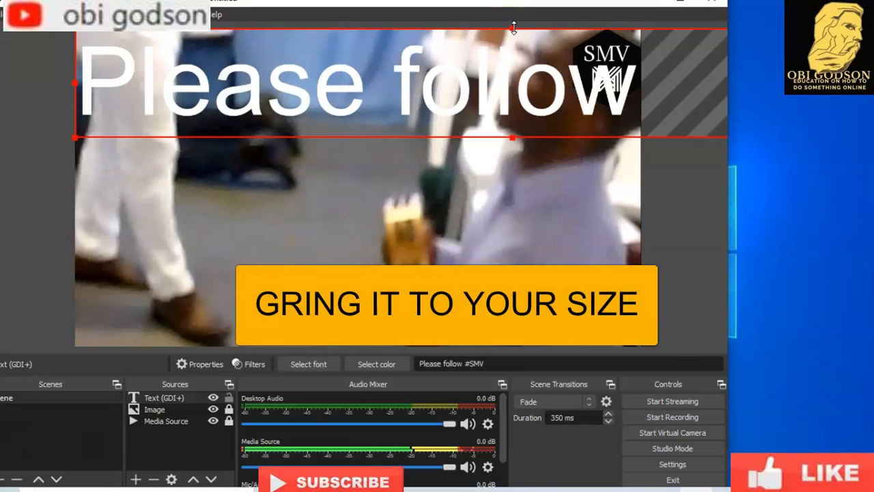
left_click_drag(513, 28, 478, 83)
left_click_drag(444, 106, 313, 141)
left_click_drag(171, 123, 161, 323)
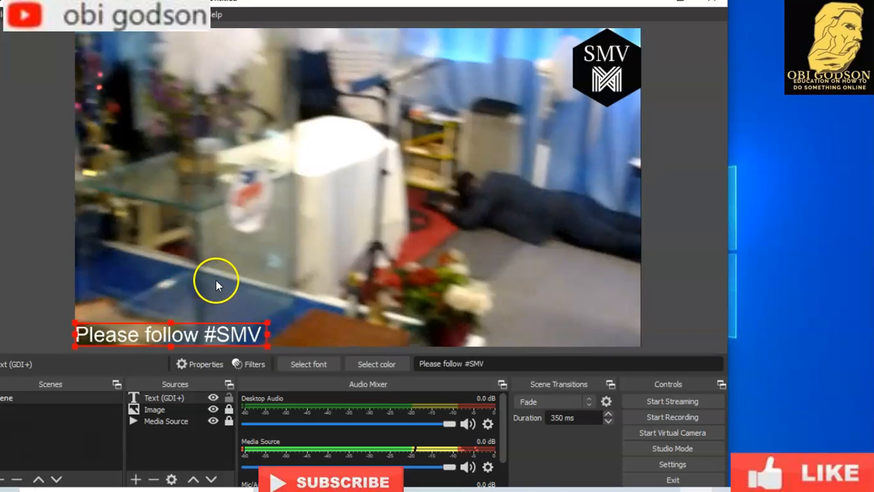
left_click(216, 285)
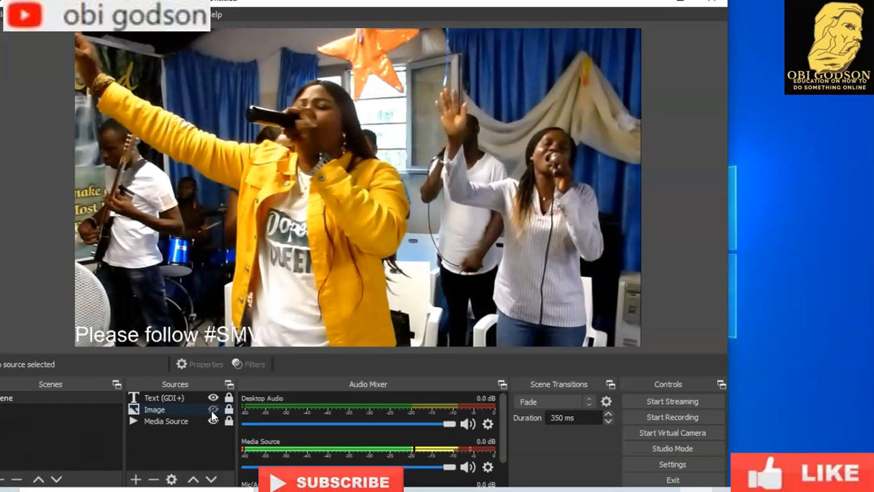
Make the hidden Image source visible again and add a second Text (GDI+) source with the default name.
left_click(211, 410)
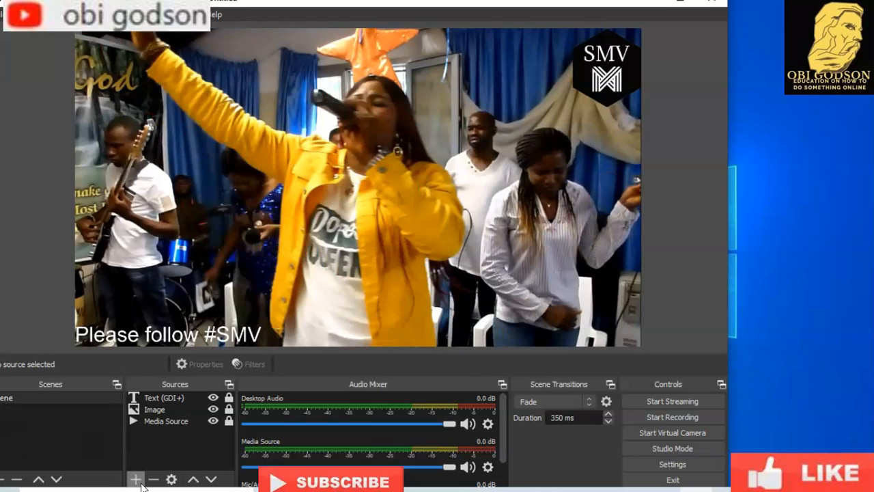
left_click(136, 481)
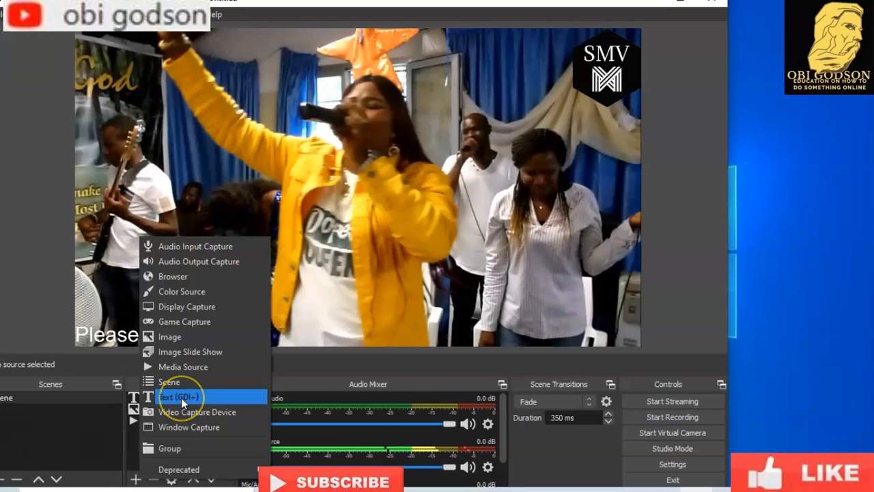
left_click(181, 398)
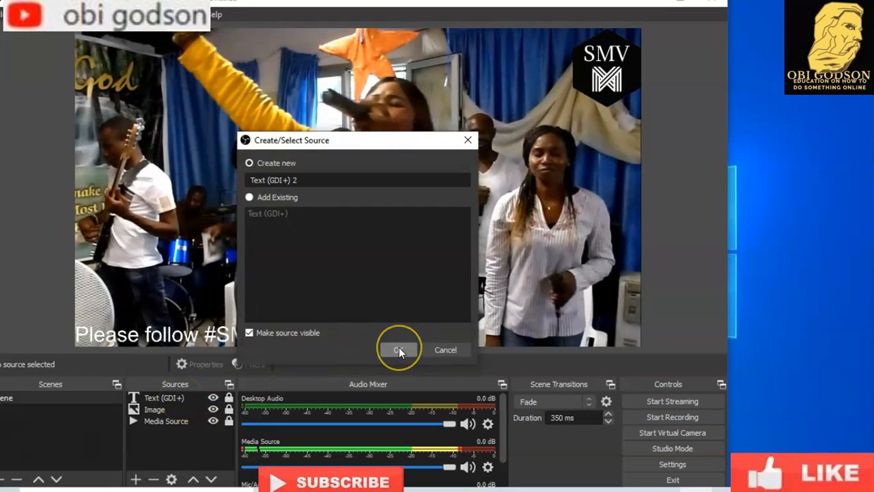
left_click(399, 349)
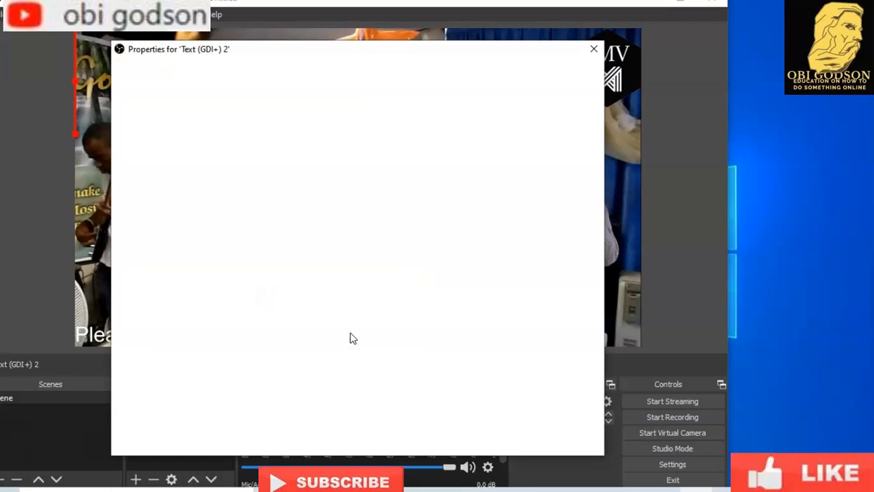
Enter "WELCOME" in all capitals as the content of the second text source.
left_click(339, 371)
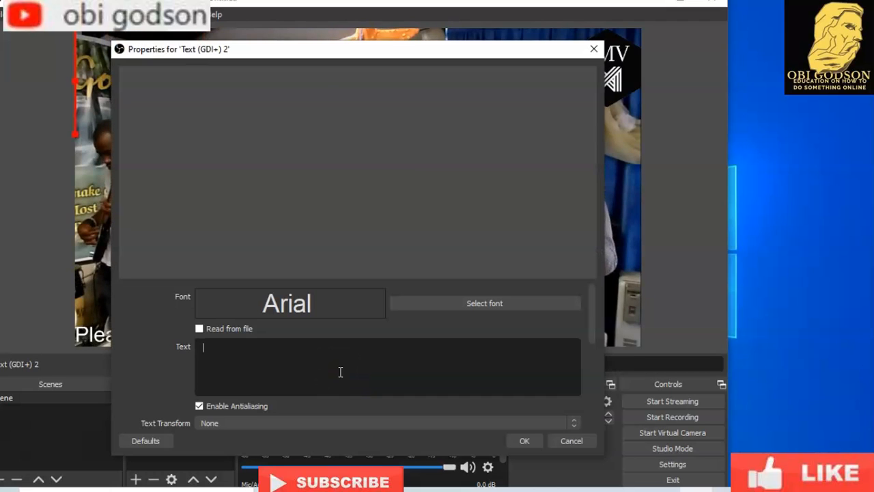
type("wEL")
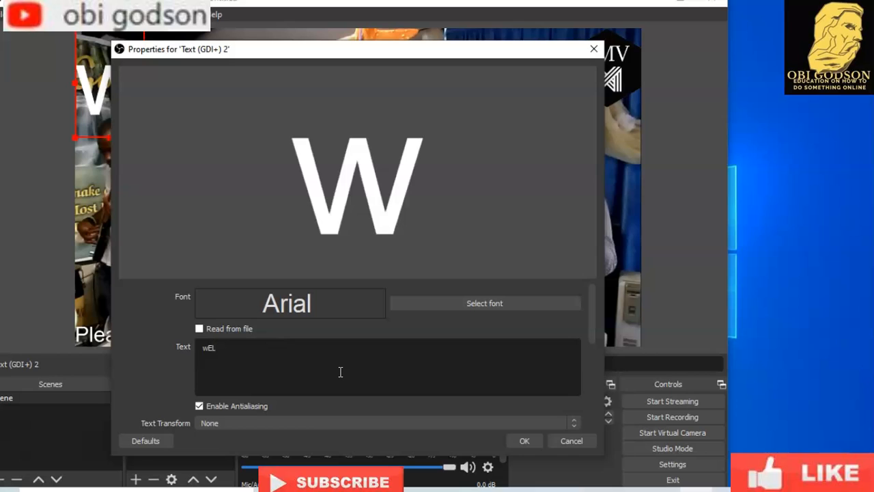
type("COME")
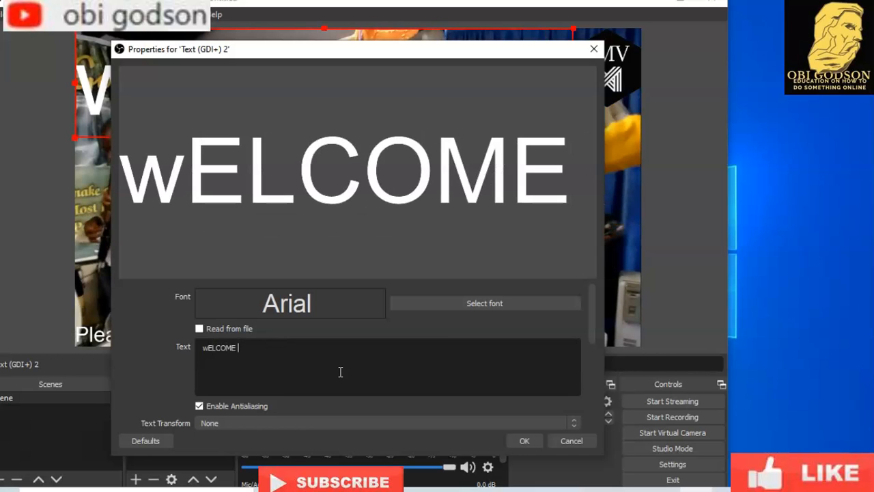
left_click(228, 351)
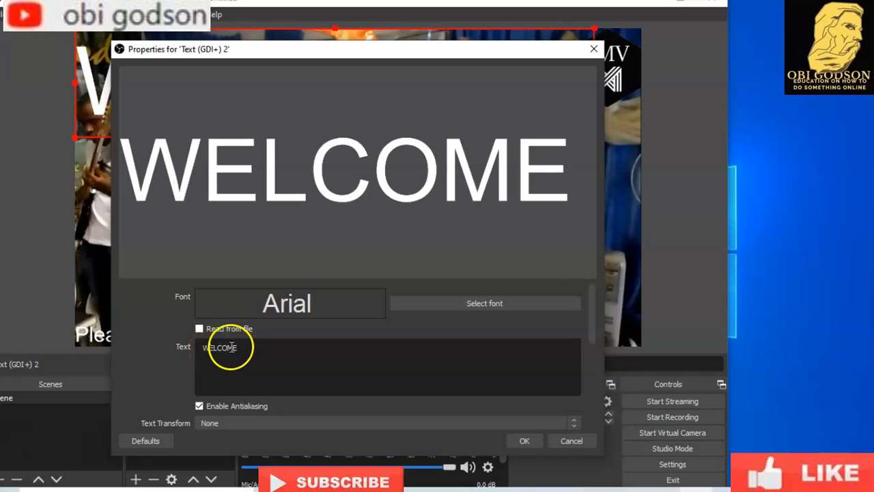